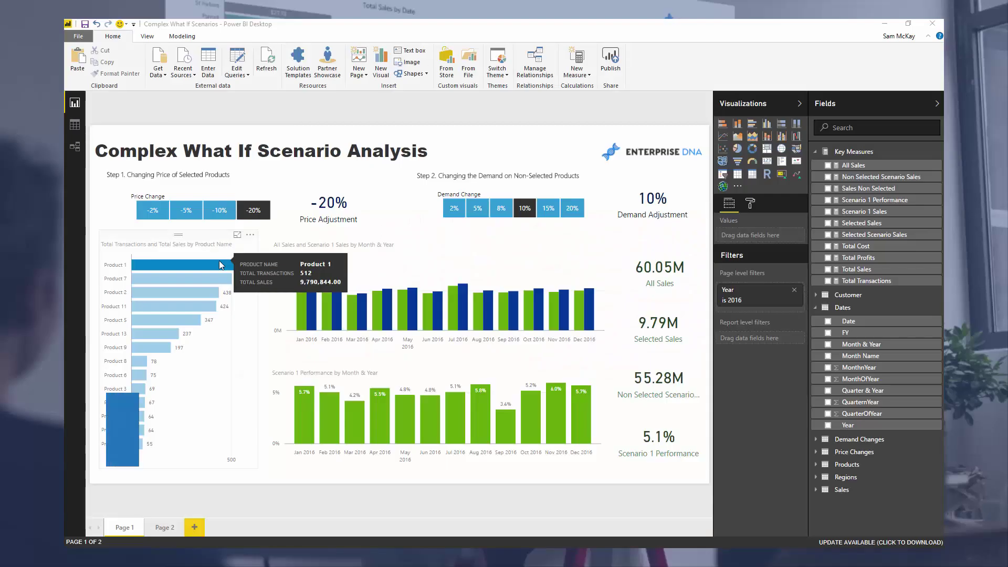
# Step: Clear the Product 1 cross-filter so cards and scenario charts cover all products
pyautogui.click(220, 265)
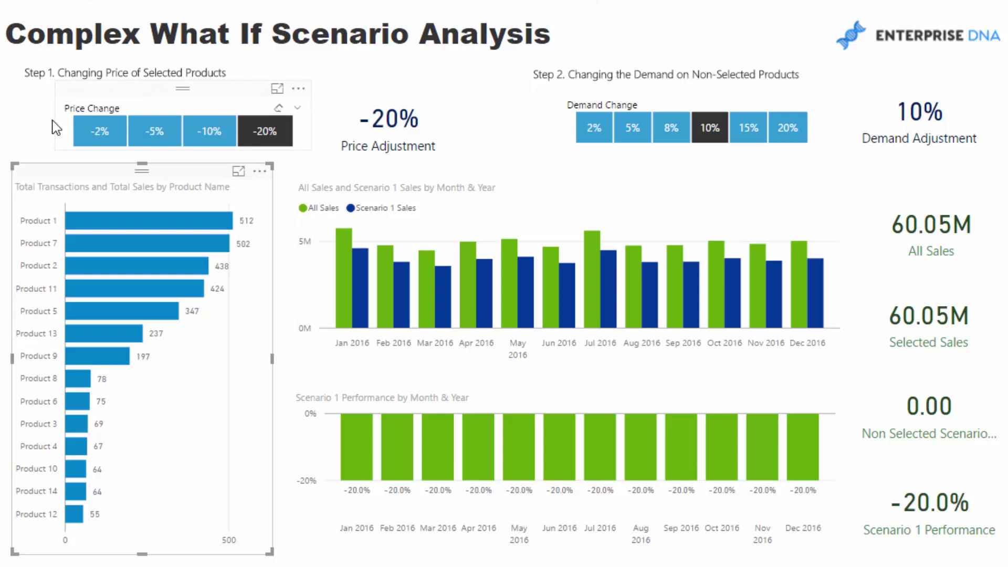
pyautogui.moveTo(87, 74); pyautogui.dragTo(246, 81)
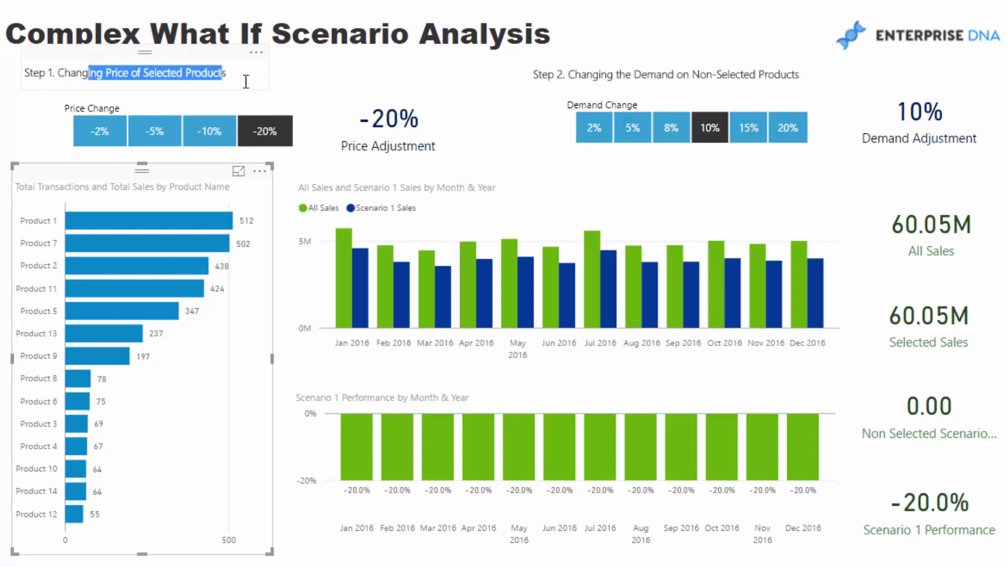
pyautogui.click(109, 130)
pyautogui.click(151, 131)
pyautogui.click(210, 134)
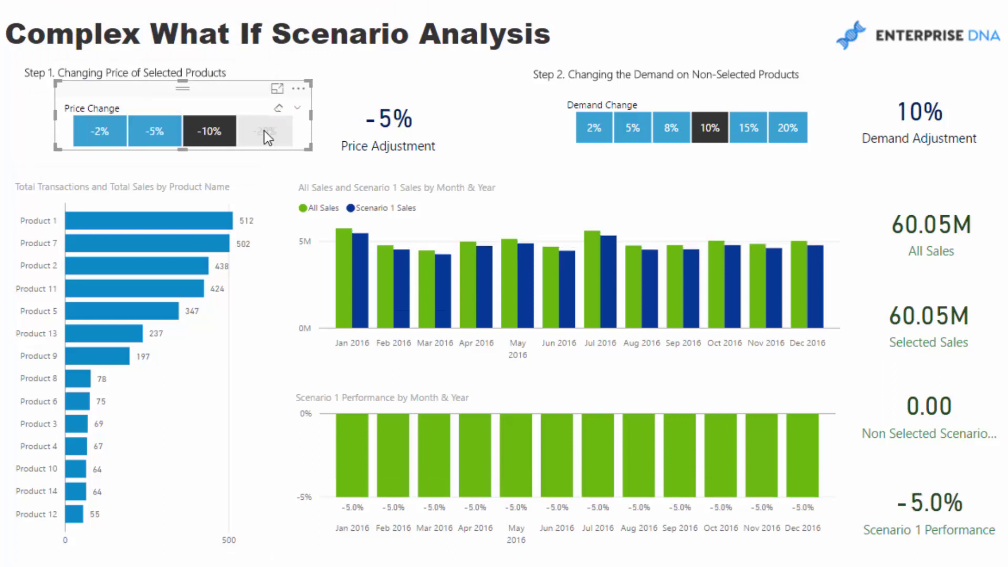
pyautogui.click(278, 134)
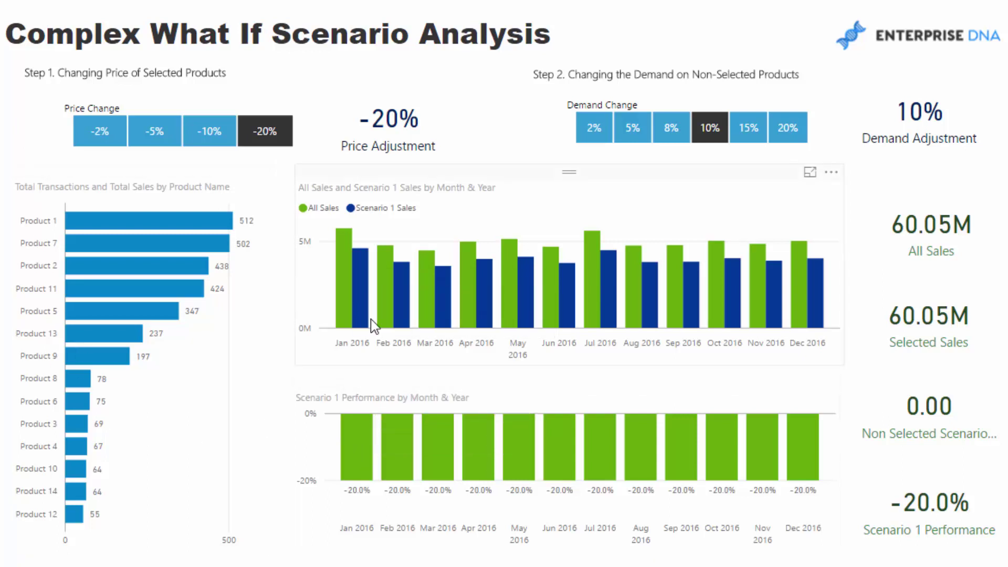
# Step: Keep the -20% price change, set demand change to 8%, and filter to Product 1
pyautogui.click(269, 132)
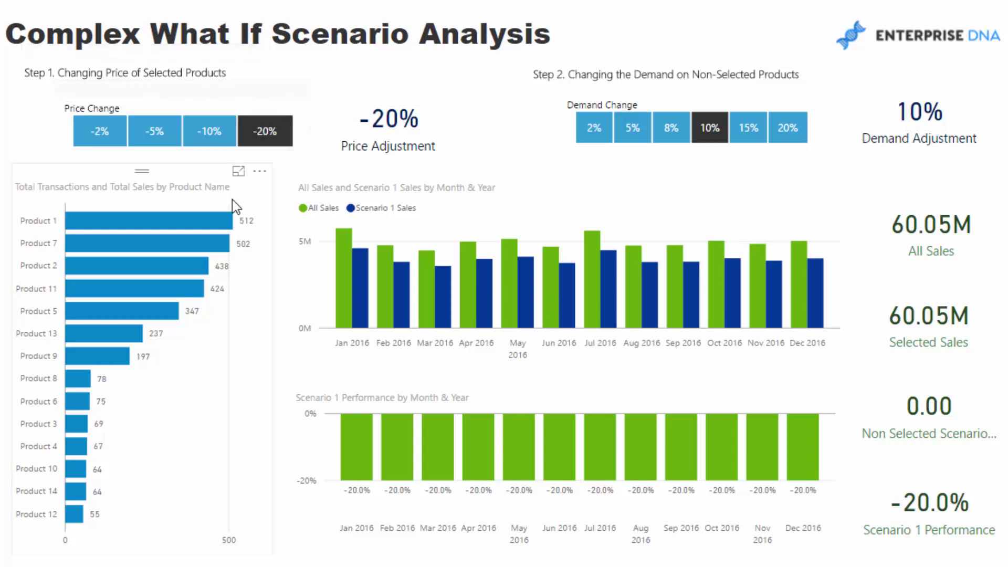
pyautogui.moveTo(190, 222)
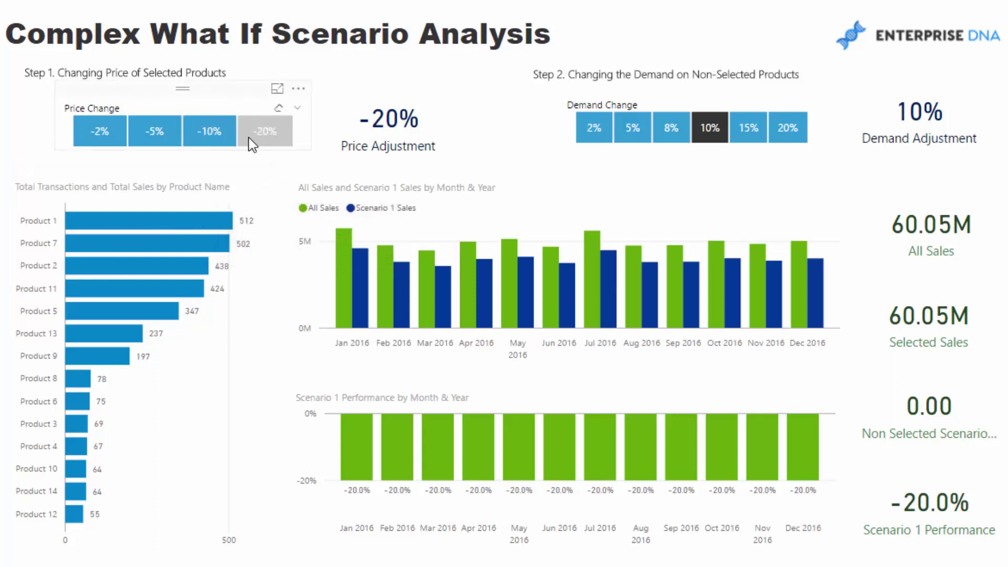
pyautogui.click(270, 134)
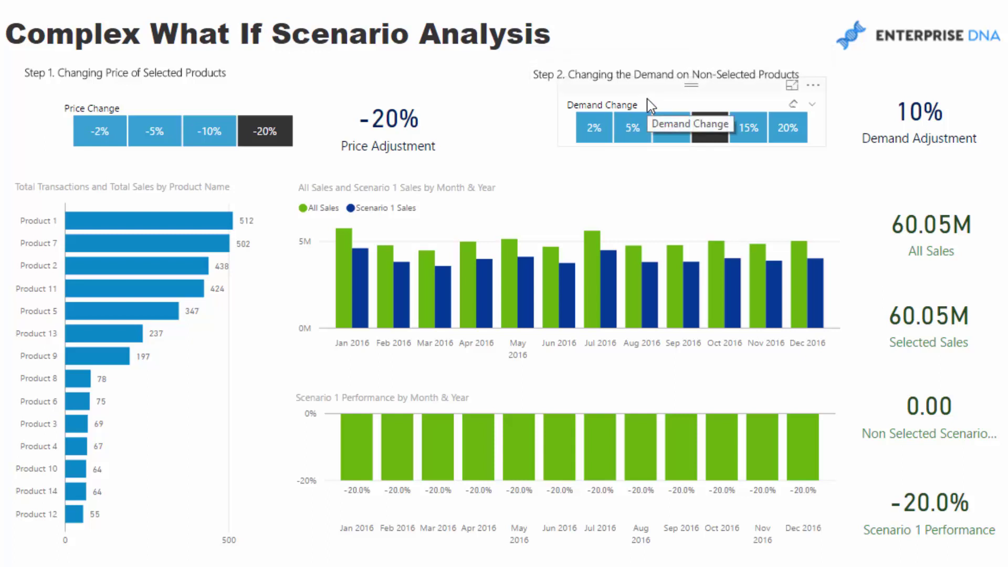
pyautogui.click(212, 220)
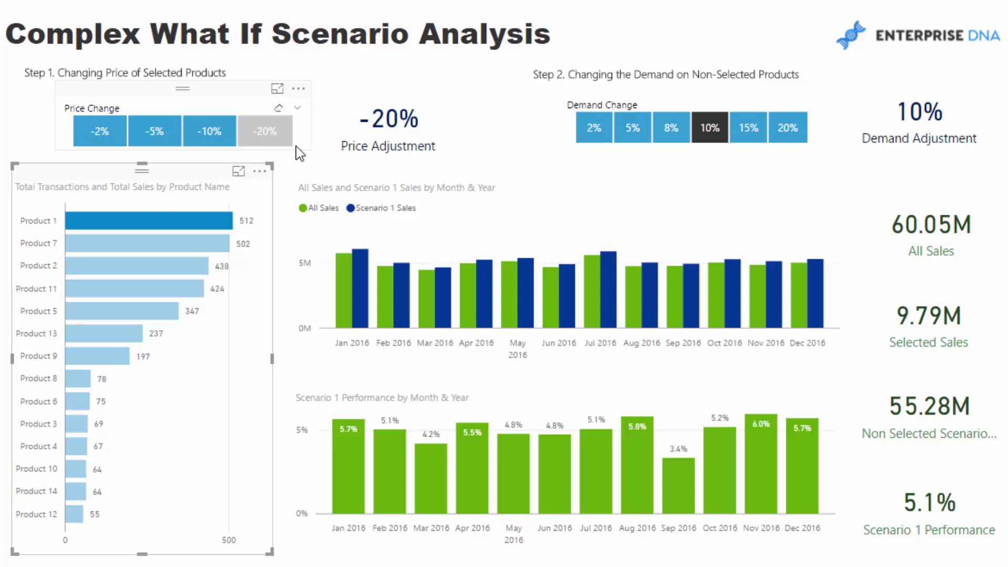
pyautogui.click(676, 127)
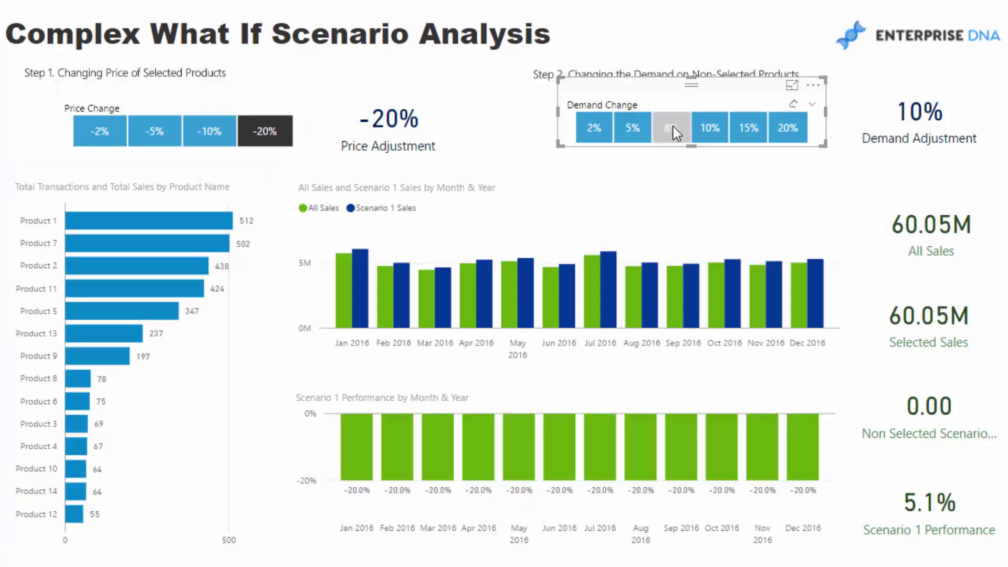
pyautogui.click(203, 219)
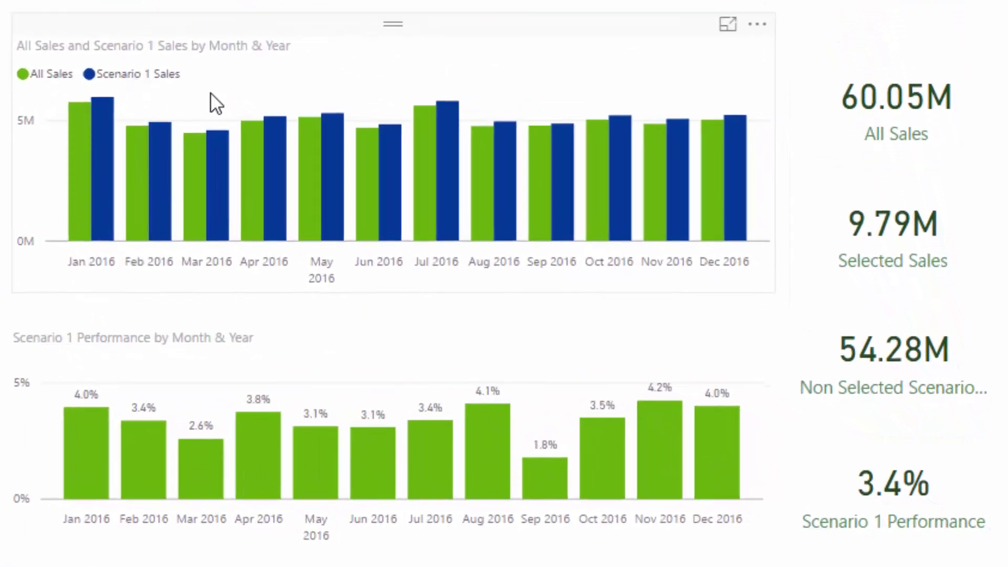
pyautogui.moveTo(188, 180)
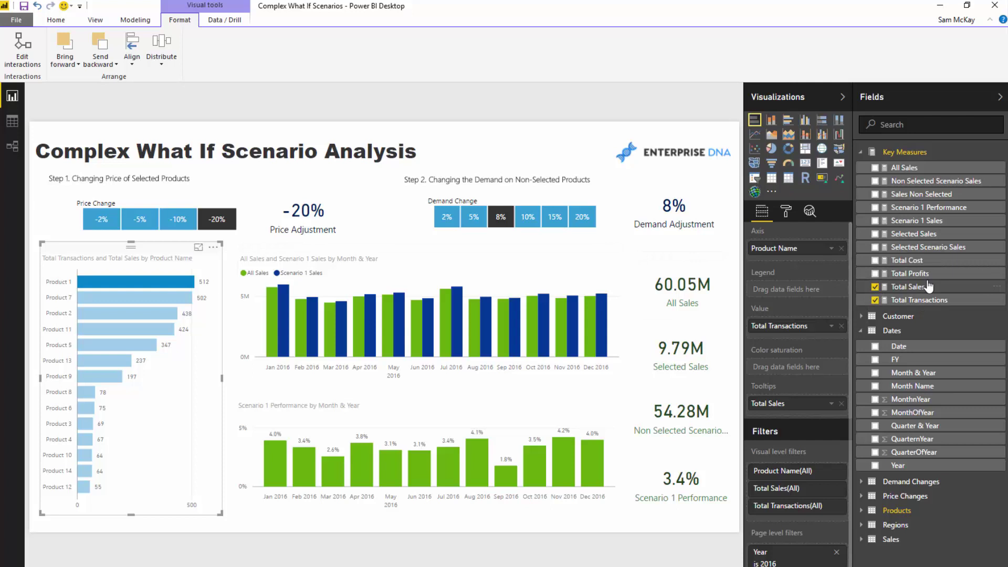
# Step: Show the Total Sales formula, then the Selected Scenario Sales DAX formula
pyautogui.click(927, 287)
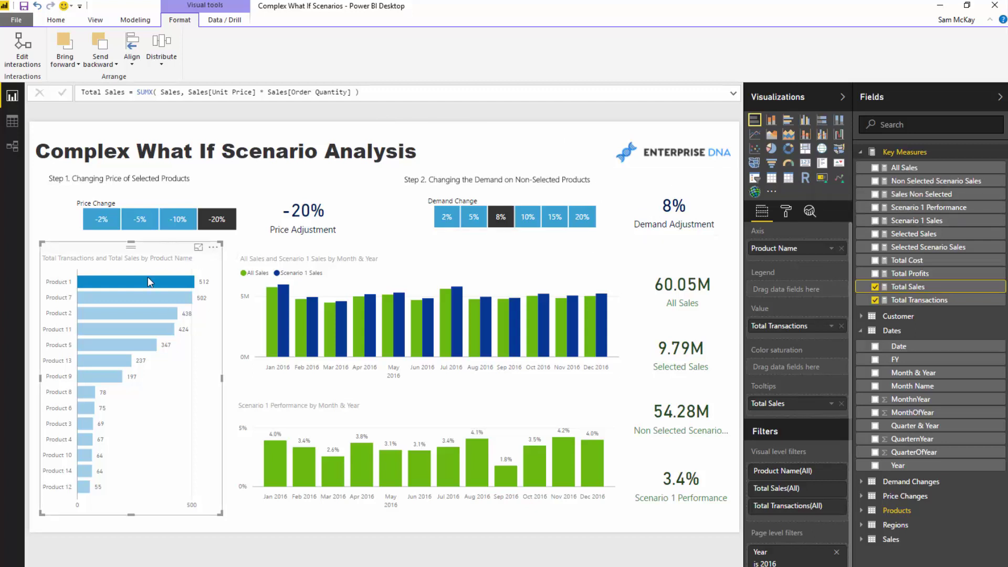
pyautogui.moveTo(148, 278)
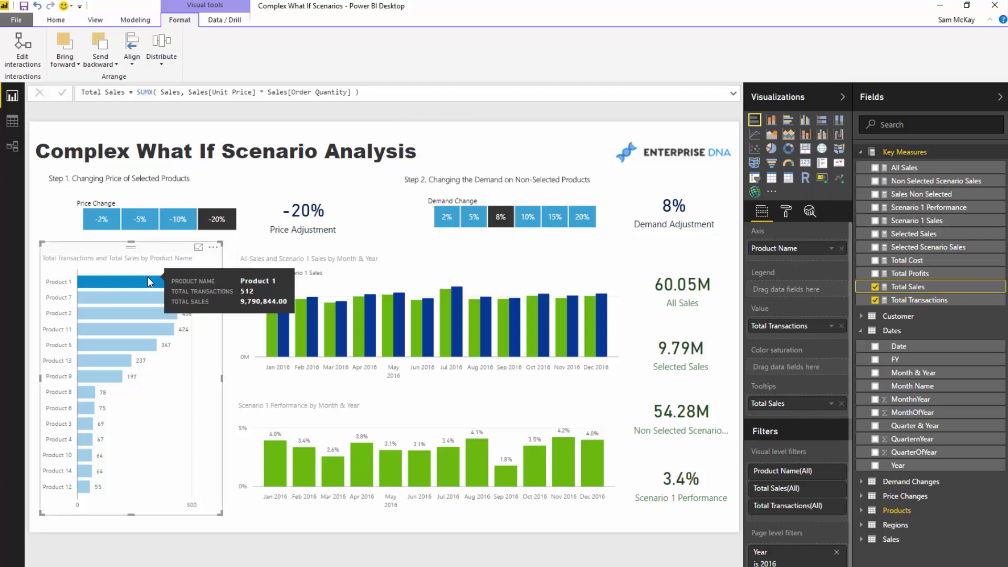
pyautogui.click(923, 251)
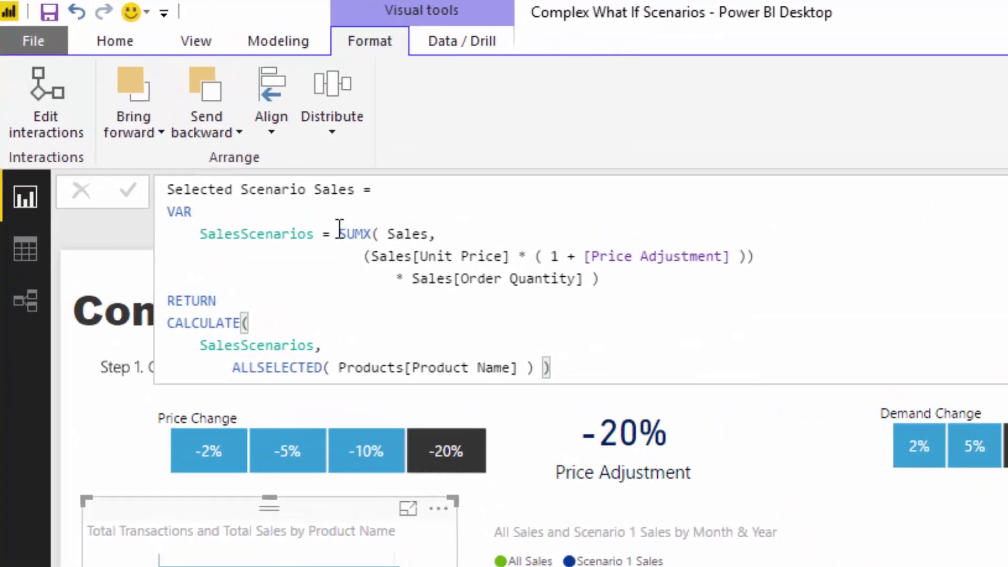
pyautogui.moveTo(339, 233); pyautogui.dragTo(661, 287)
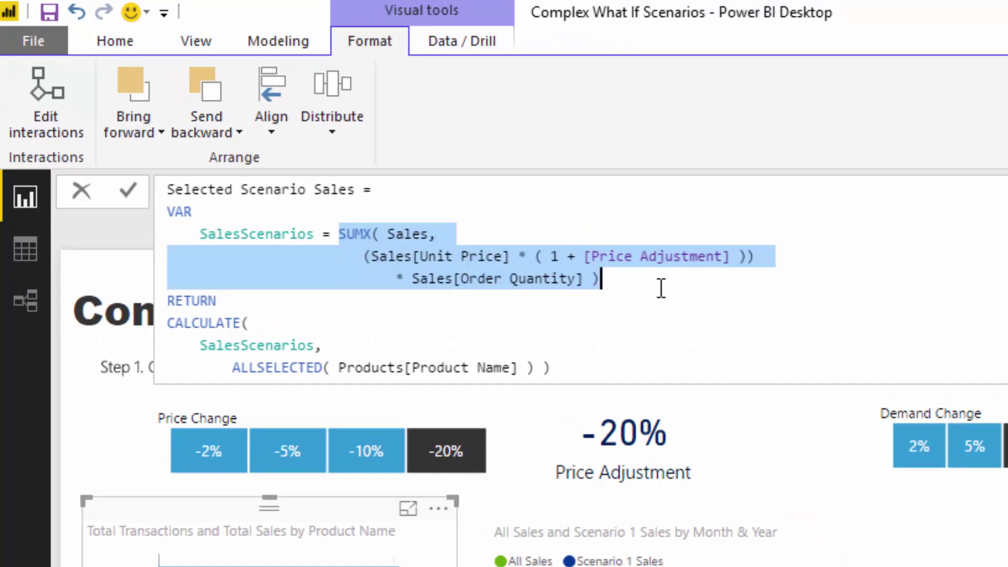
pyautogui.click(617, 278)
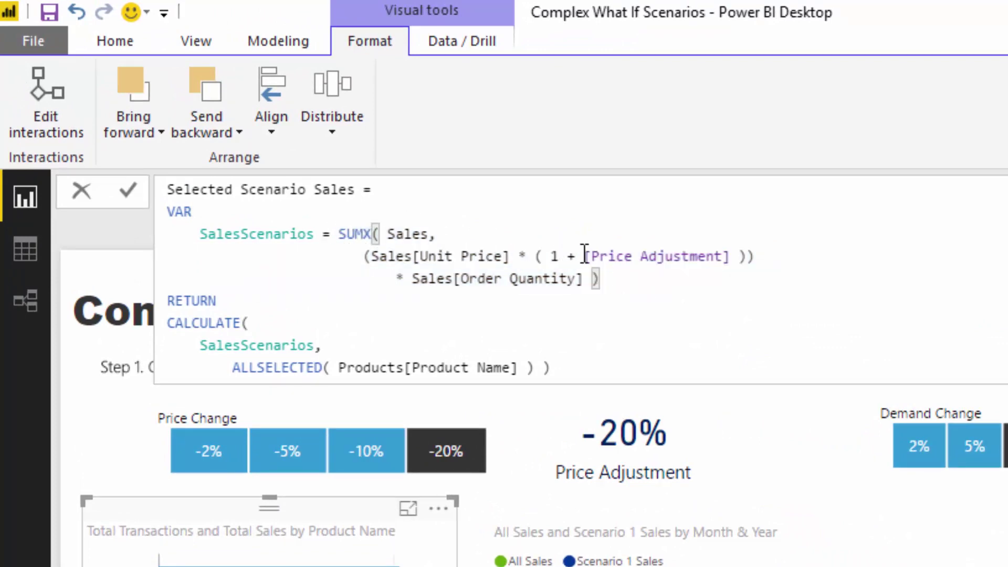
pyautogui.moveTo(585, 256); pyautogui.dragTo(731, 256)
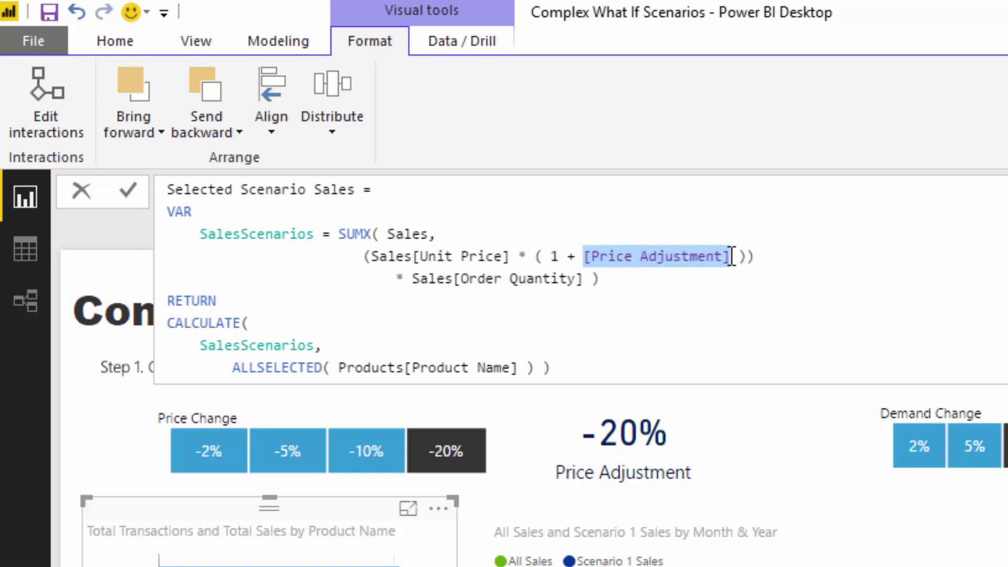
pyautogui.click(234, 367)
pyautogui.moveTo(234, 367); pyautogui.dragTo(562, 368)
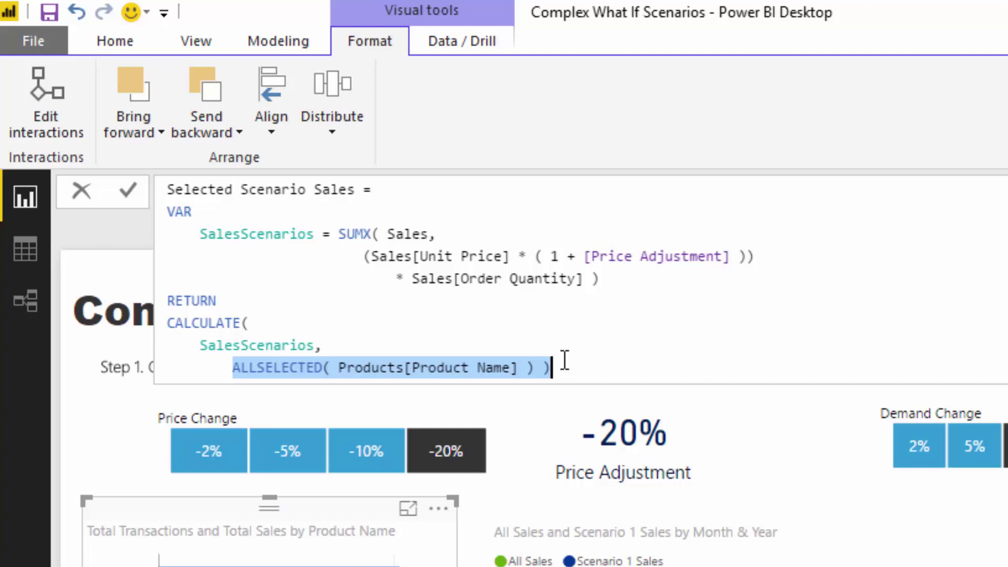
pyautogui.click(567, 369)
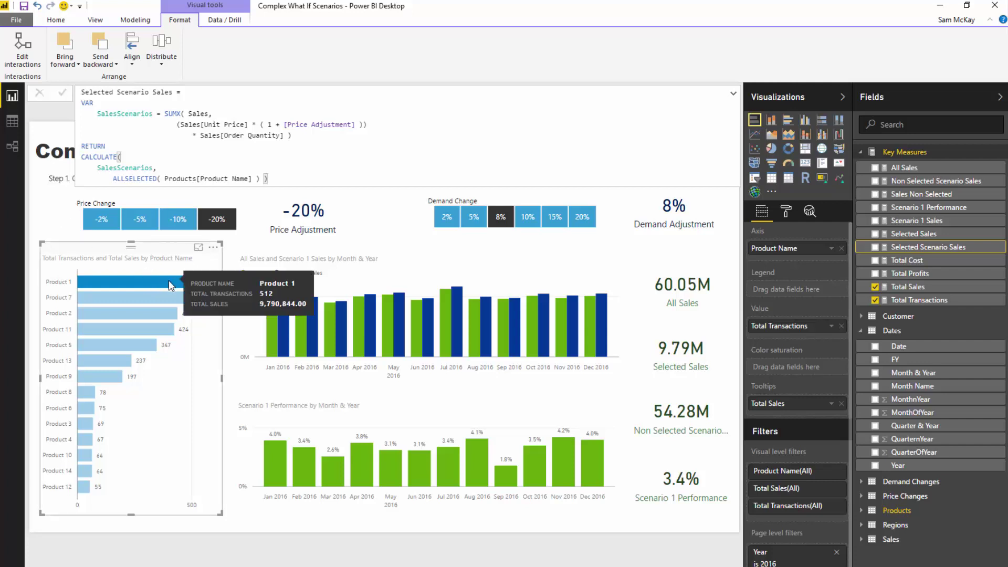
pyautogui.click(45, 228)
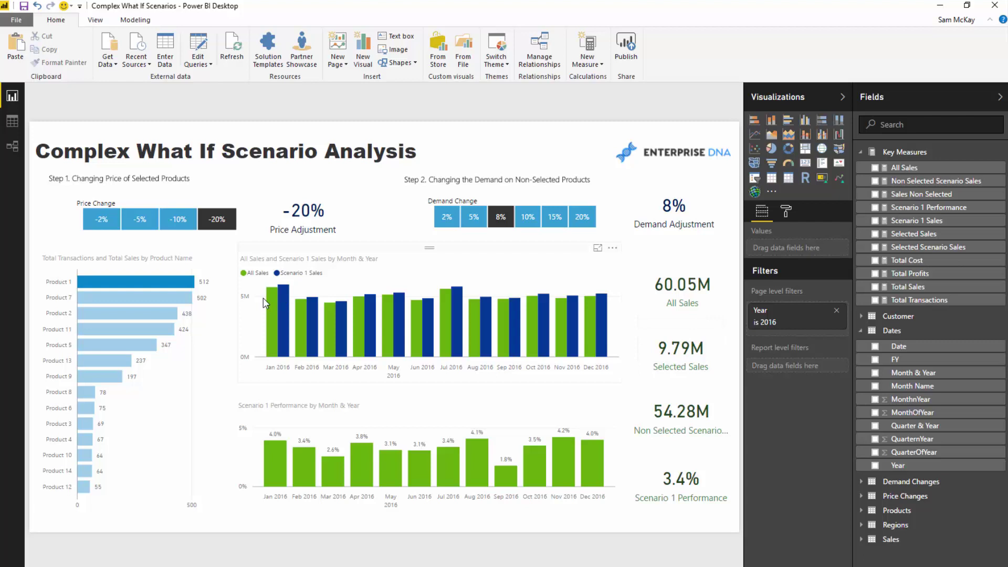
pyautogui.click(180, 298)
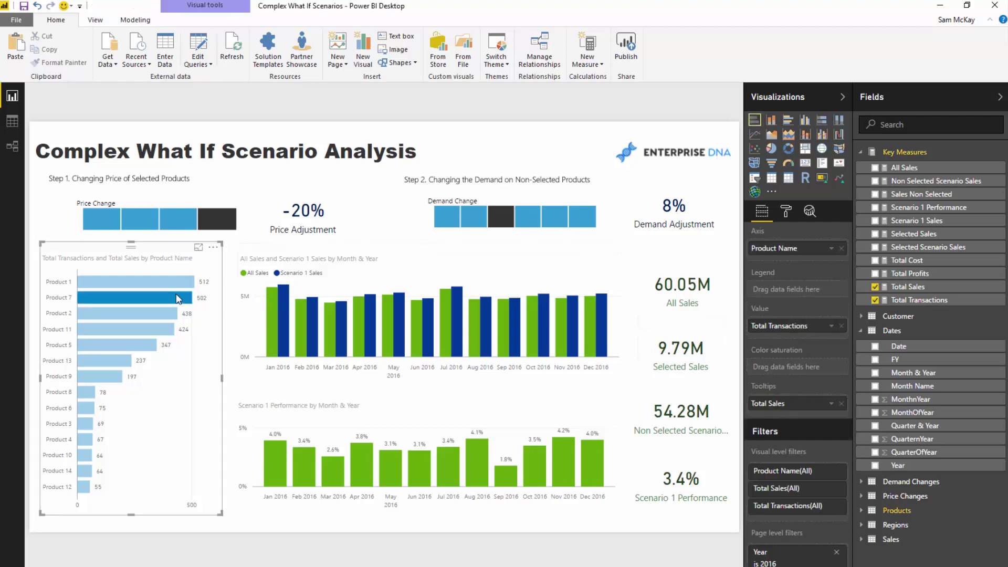
pyautogui.click(158, 314)
pyautogui.click(152, 332)
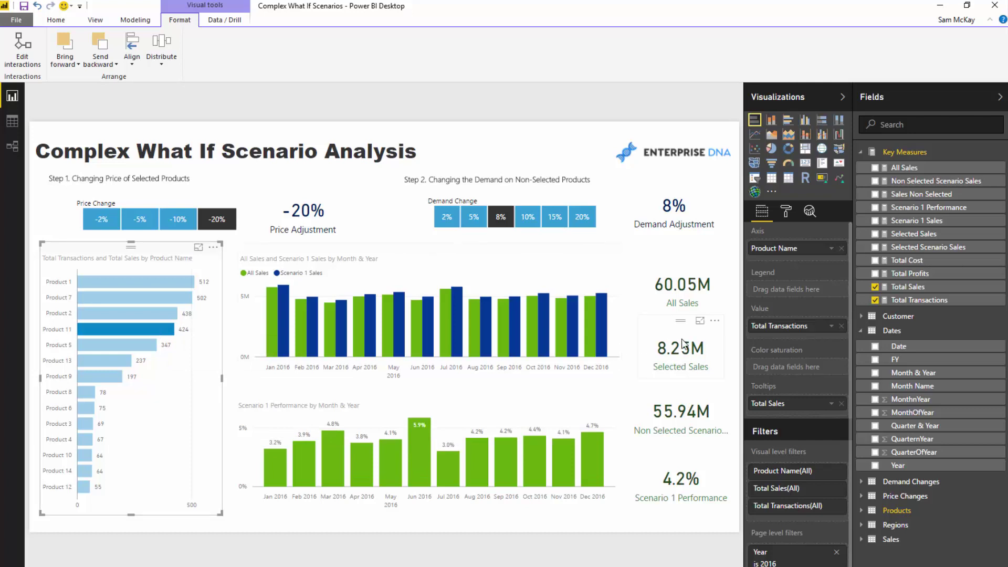
pyautogui.click(128, 314)
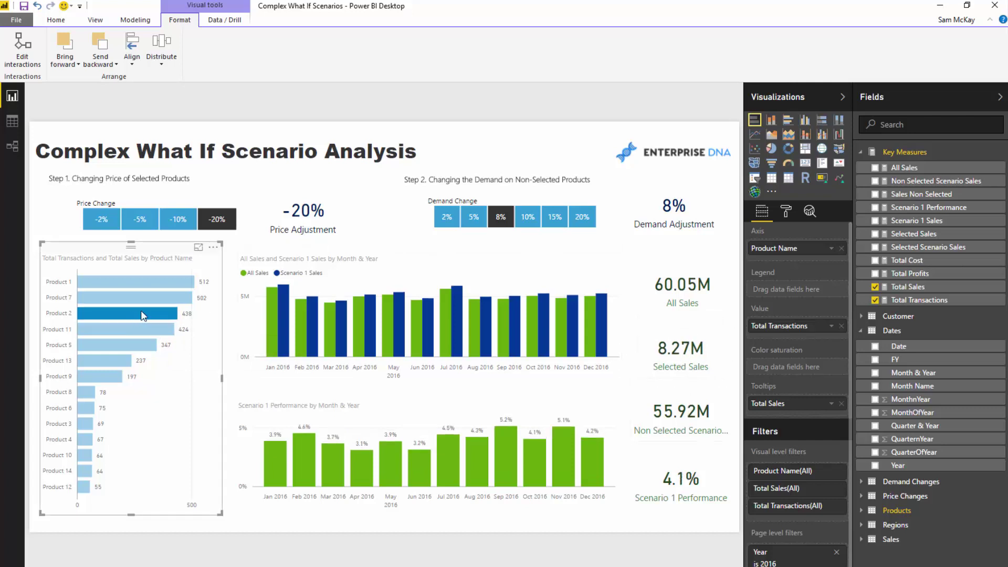
pyautogui.click(159, 314)
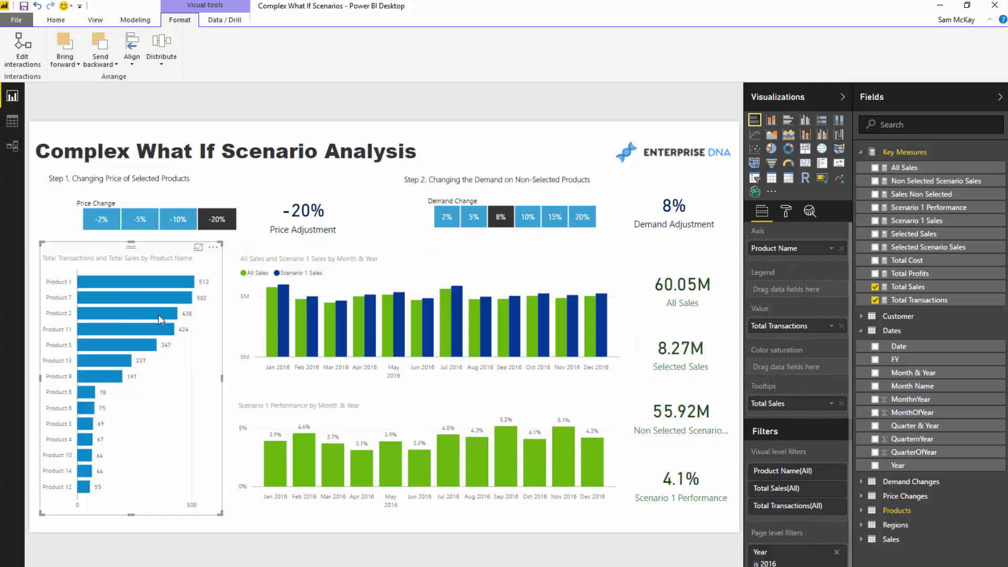
pyautogui.click(182, 282)
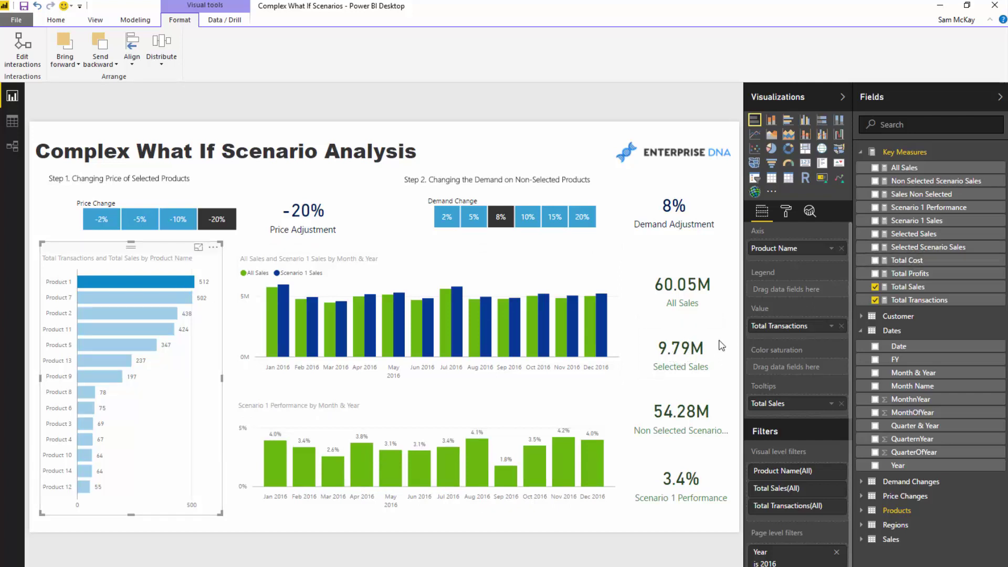
pyautogui.click(912, 250)
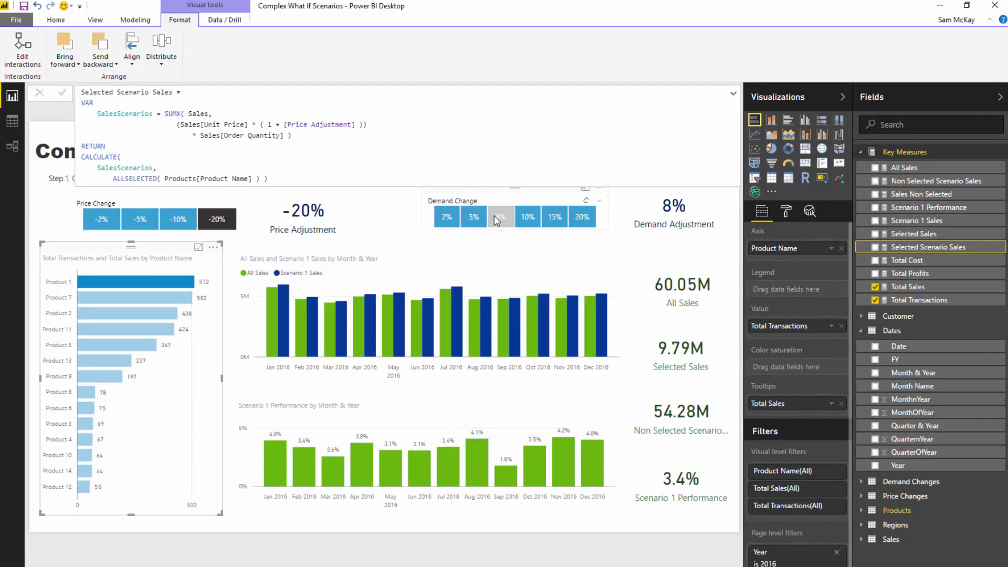
pyautogui.click(417, 213)
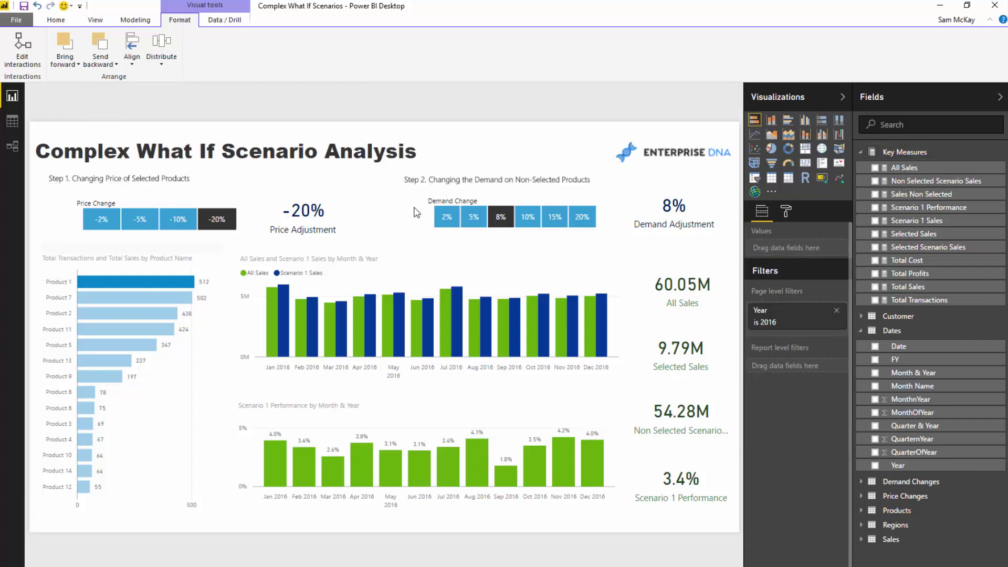
pyautogui.click(920, 180)
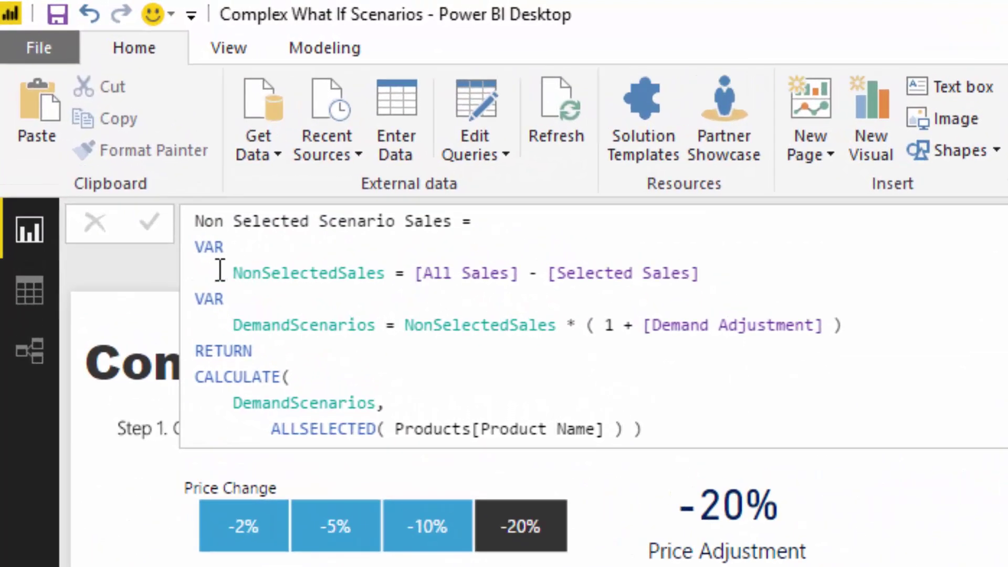
pyautogui.moveTo(233, 271); pyautogui.dragTo(376, 272)
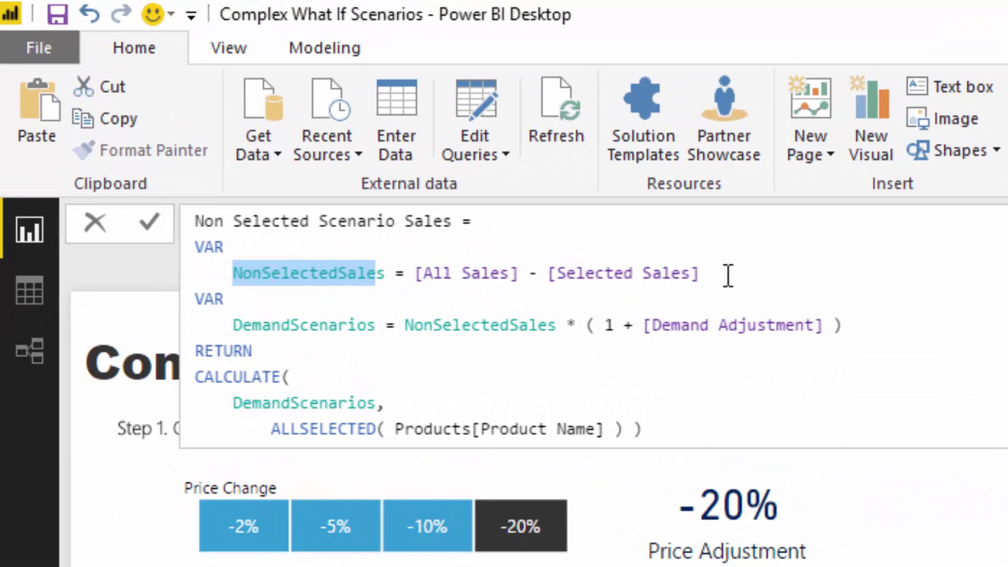
pyautogui.click(377, 324)
pyautogui.moveTo(377, 324); pyautogui.dragTo(233, 325)
pyautogui.moveTo(405, 325); pyautogui.dragTo(550, 325)
pyautogui.moveTo(893, 317); pyautogui.dragTo(592, 329)
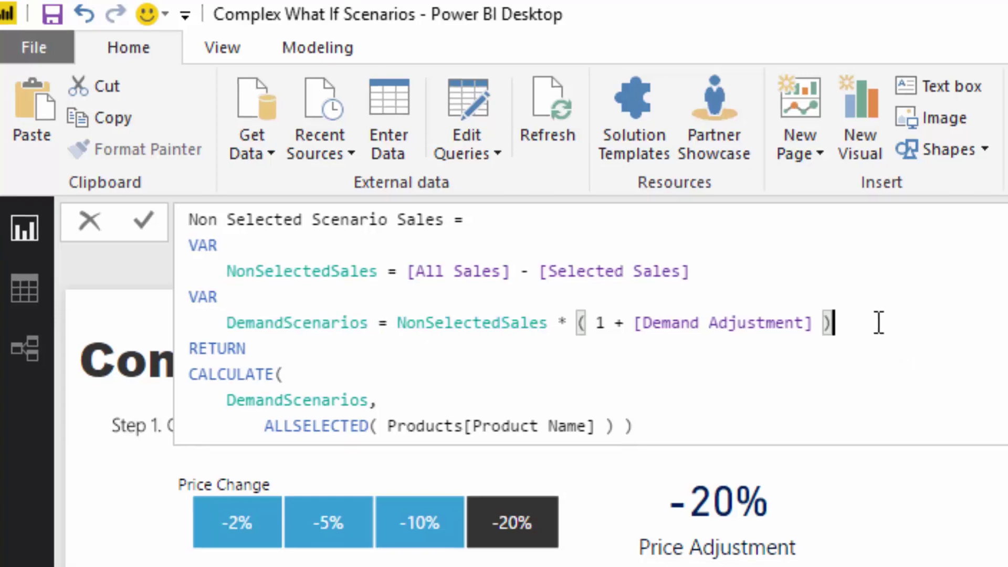
pyautogui.moveTo(449, 292); pyautogui.dragTo(437, 289)
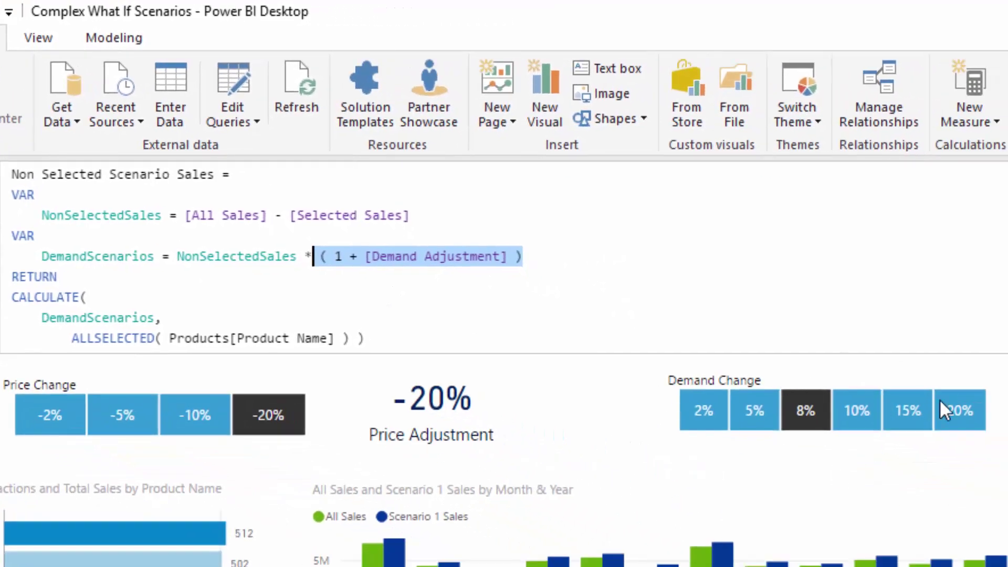
pyautogui.moveTo(178, 215); pyautogui.dragTo(459, 216)
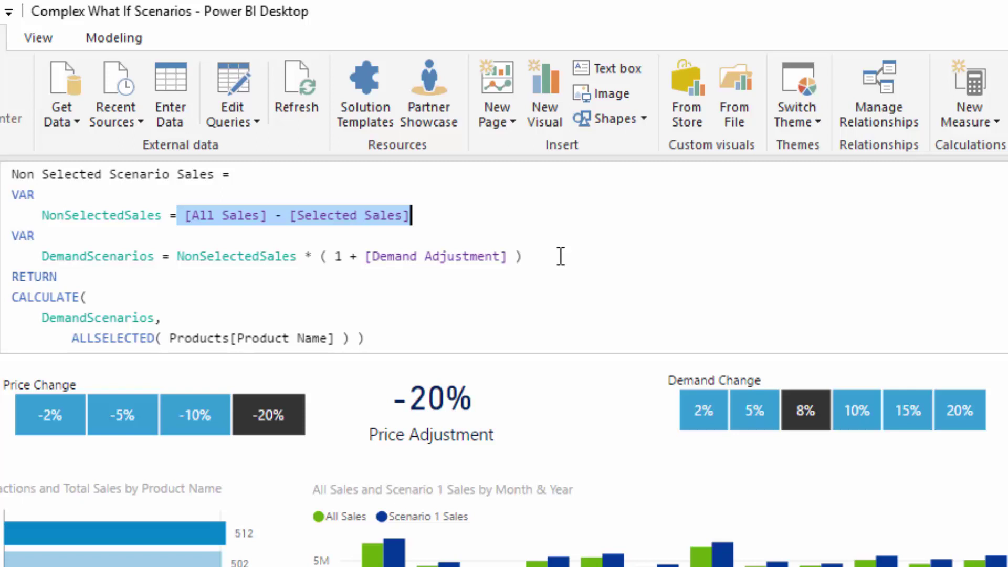
pyautogui.moveTo(522, 256); pyautogui.dragTo(320, 256)
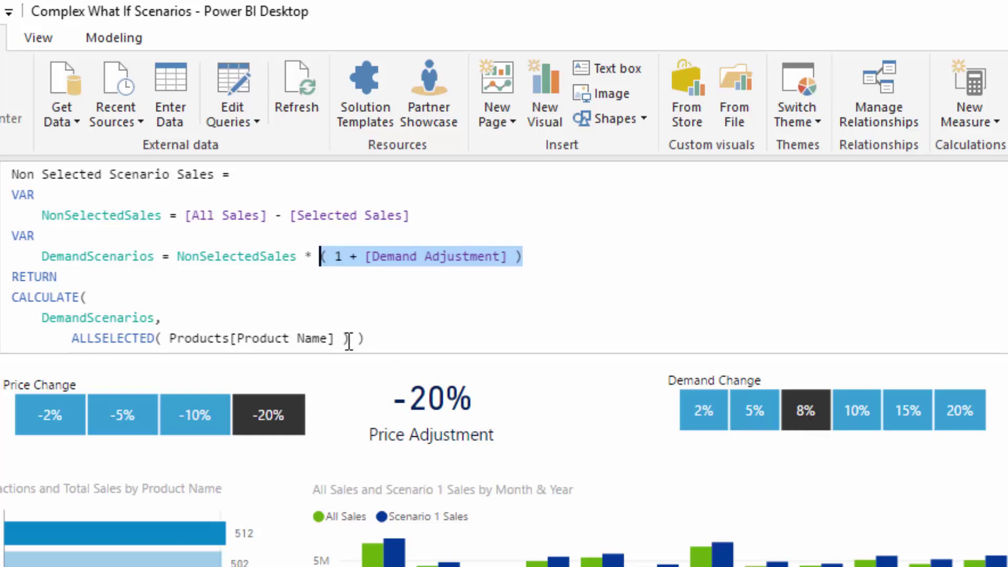
pyautogui.click(387, 338)
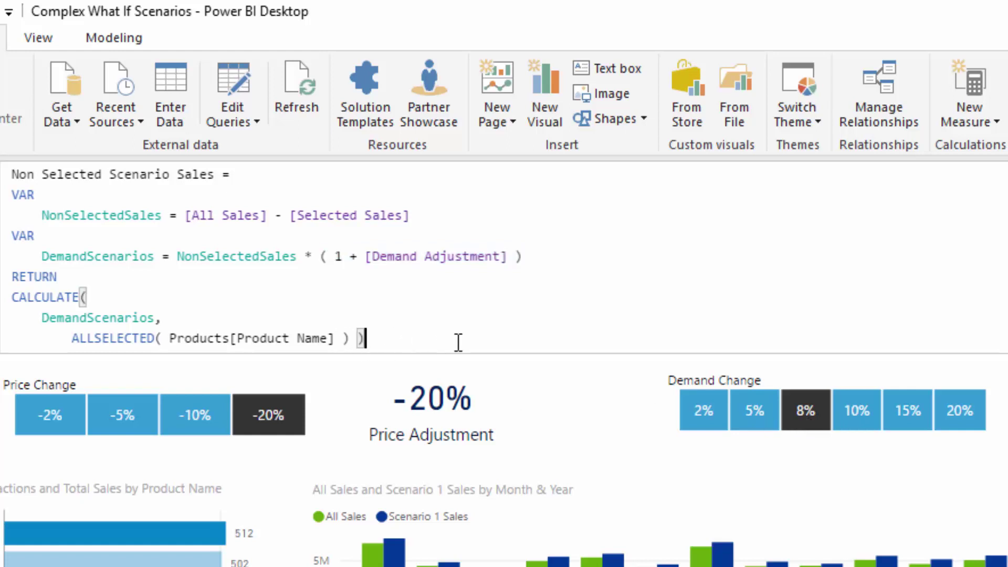
pyautogui.moveTo(366, 338); pyautogui.dragTo(5, 319)
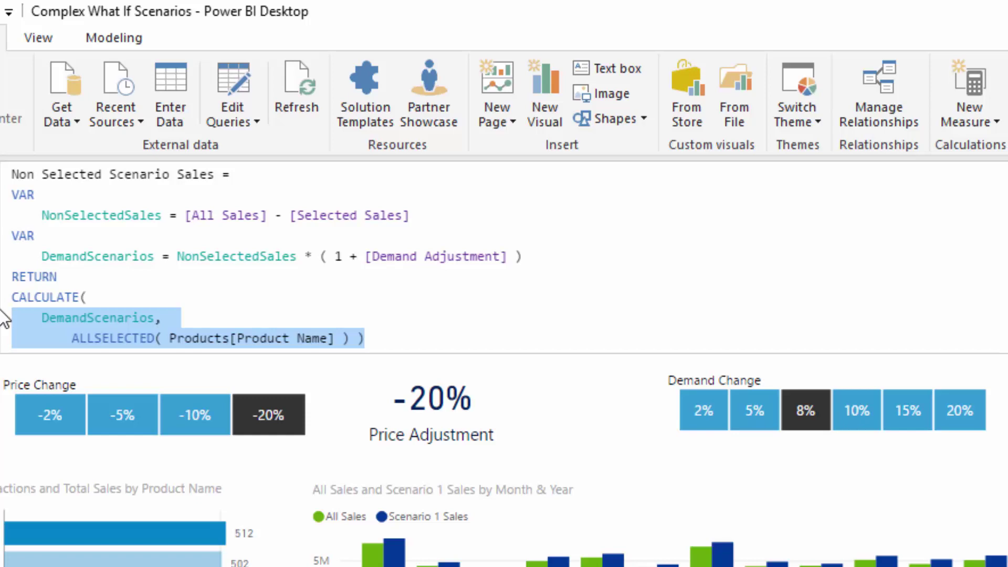
# Step: Review the Selected Scenario Sales, Selected Sales and Scenario 1 Sales formulas in turn
pyautogui.click(563, 341)
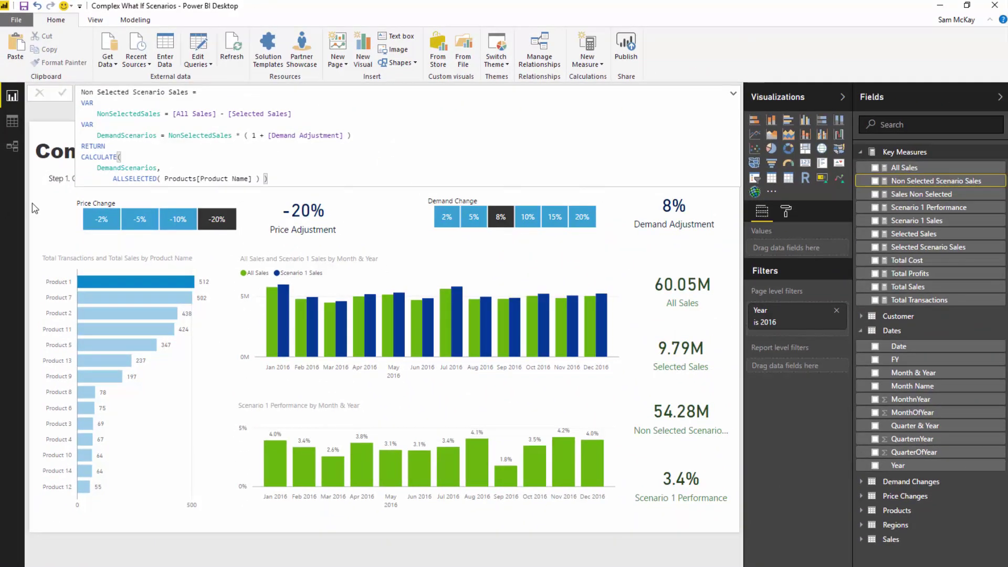
pyautogui.click(48, 202)
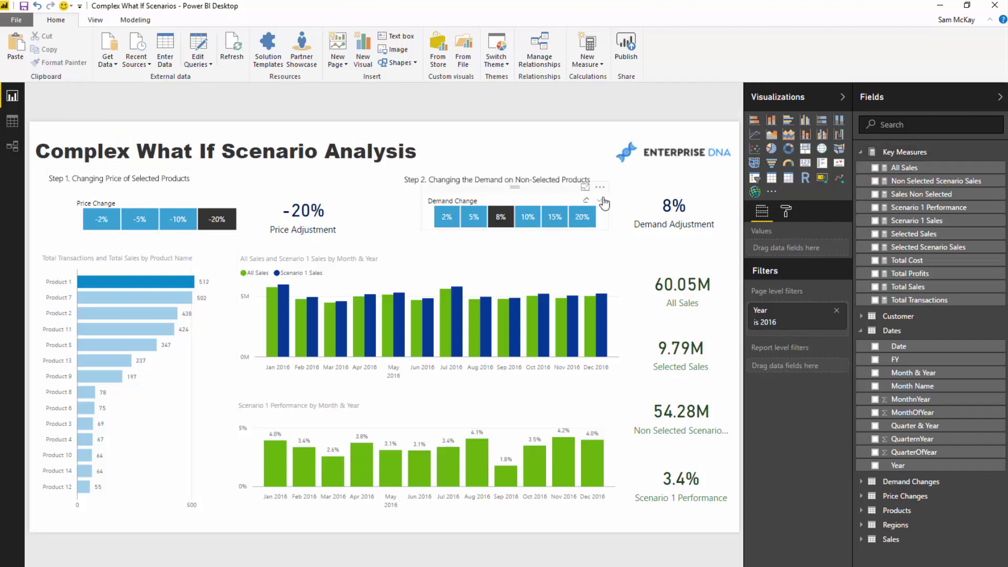
pyautogui.click(928, 248)
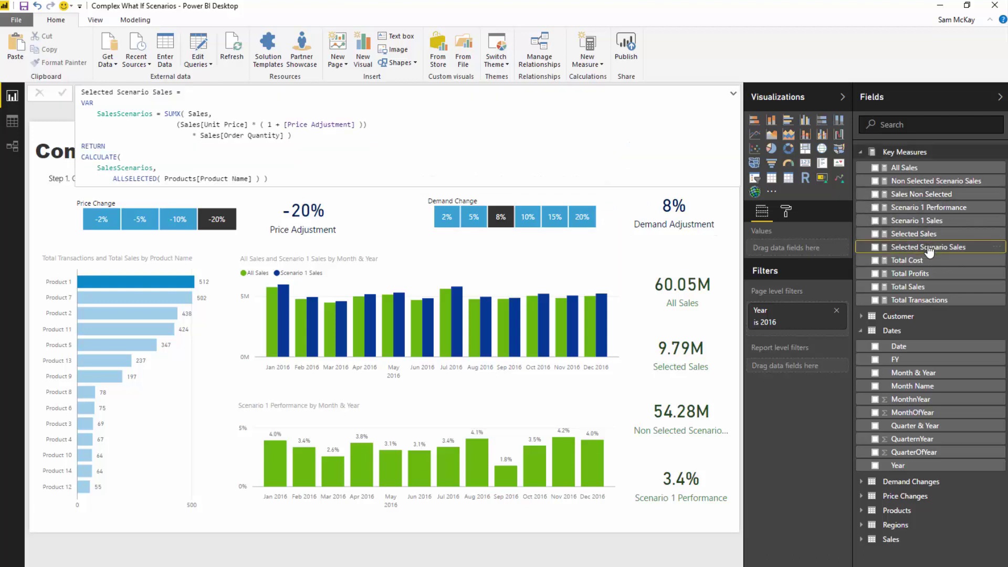
pyautogui.click(930, 234)
pyautogui.click(933, 222)
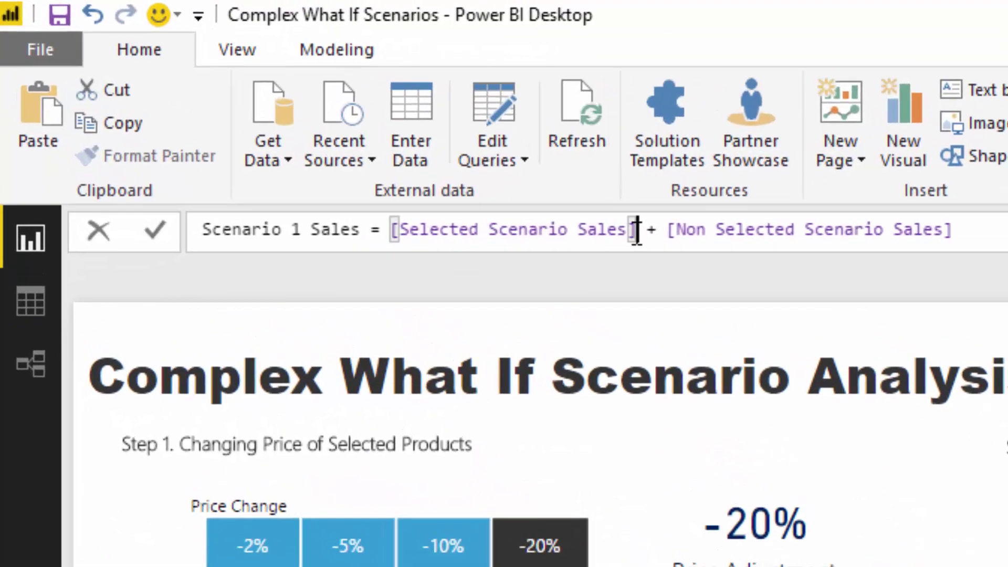
# Step: Highlight the referenced measures in the Scenario 1 Sales and Scenario 1 Performance formulas
pyautogui.moveTo(256, 92); pyautogui.dragTo(157, 92)
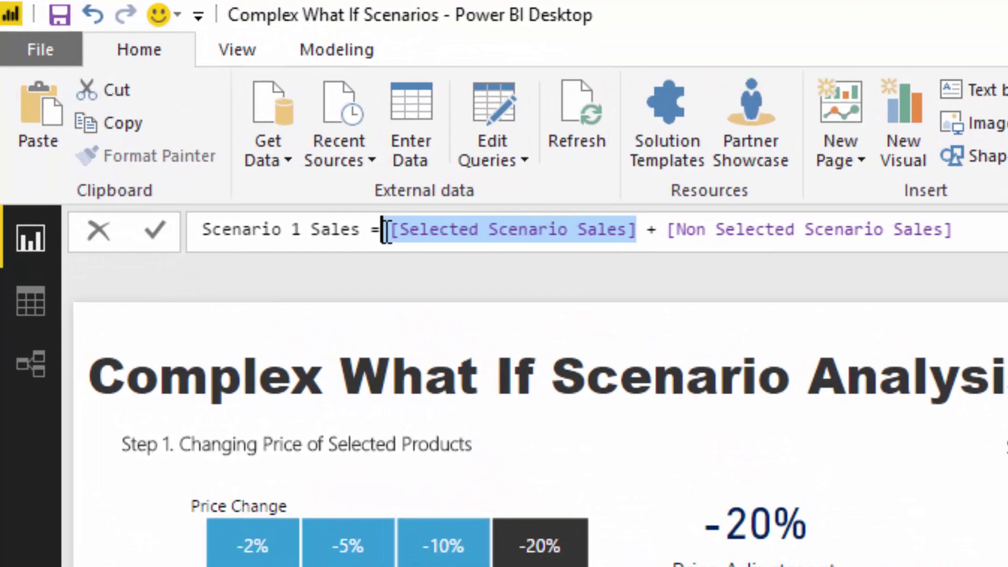
pyautogui.click(672, 230)
pyautogui.moveTo(671, 230); pyautogui.dragTo(954, 229)
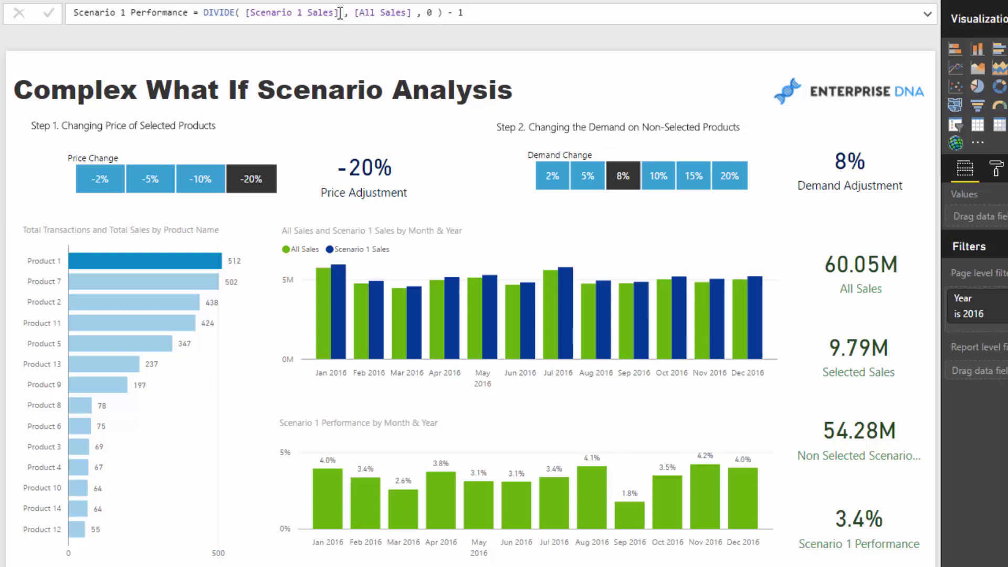
pyautogui.moveTo(340, 13); pyautogui.dragTo(243, 13)
pyautogui.click(357, 13)
pyautogui.moveTo(357, 14); pyautogui.dragTo(418, 13)
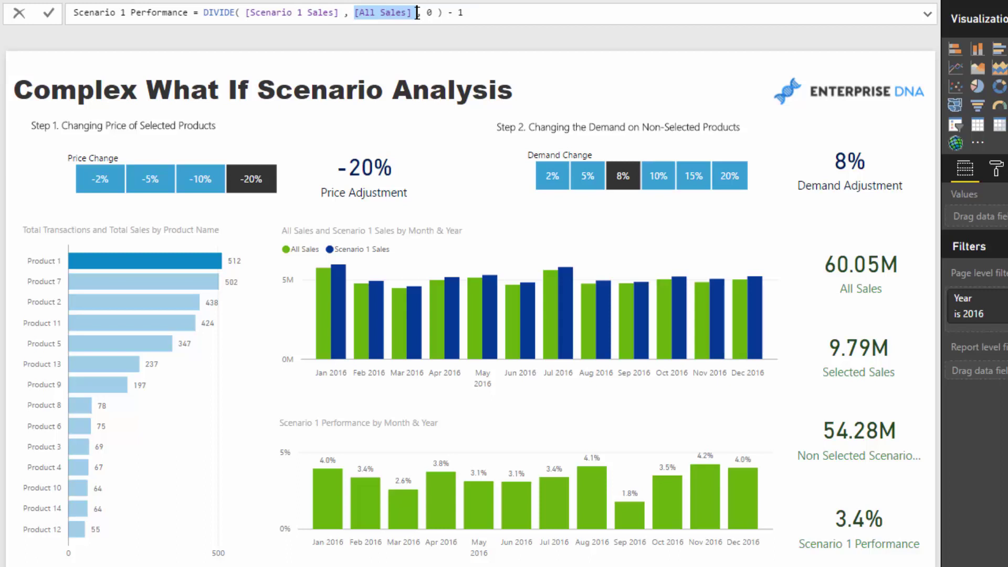
pyautogui.click(21, 185)
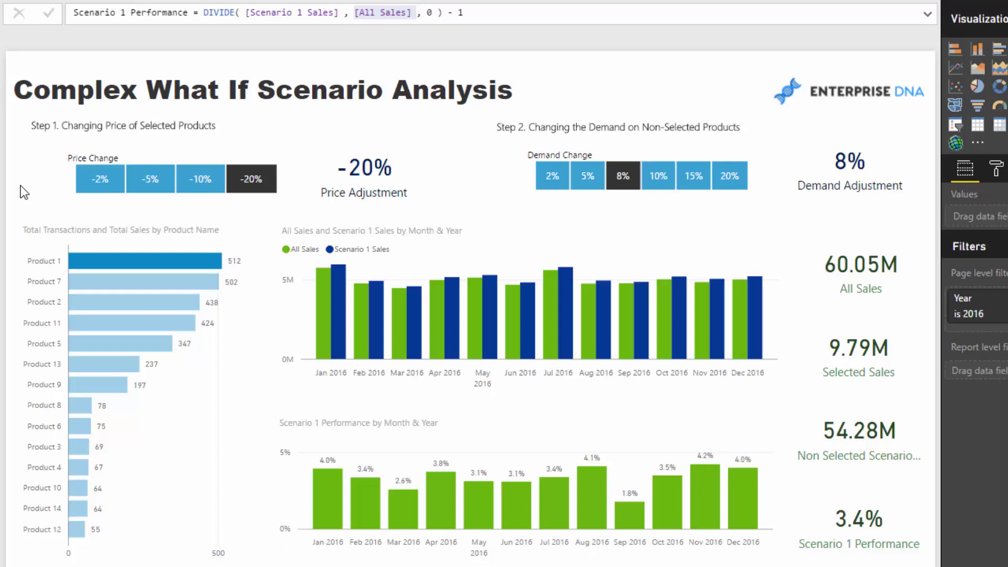
# Step: Compare scenario results for Products 7, 2, 11 and 5, then add Products 7 and 2
pyautogui.click(144, 281)
pyautogui.click(159, 300)
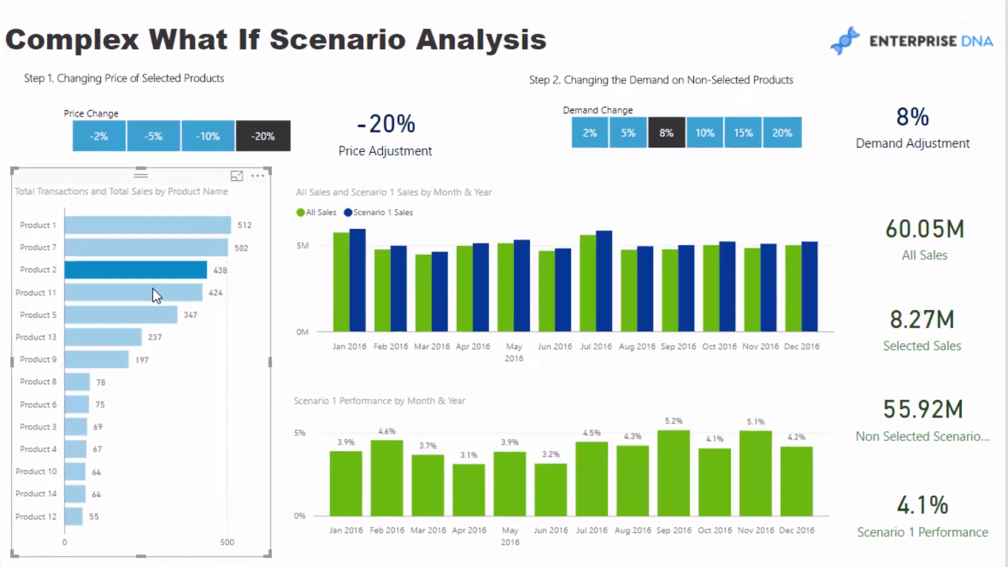
pyautogui.click(153, 326)
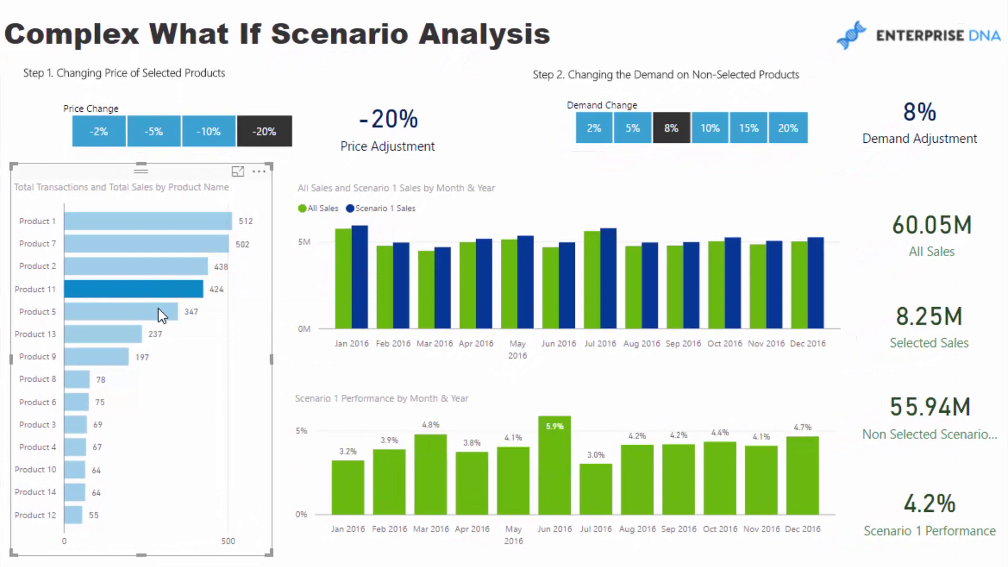
pyautogui.moveTo(158, 308)
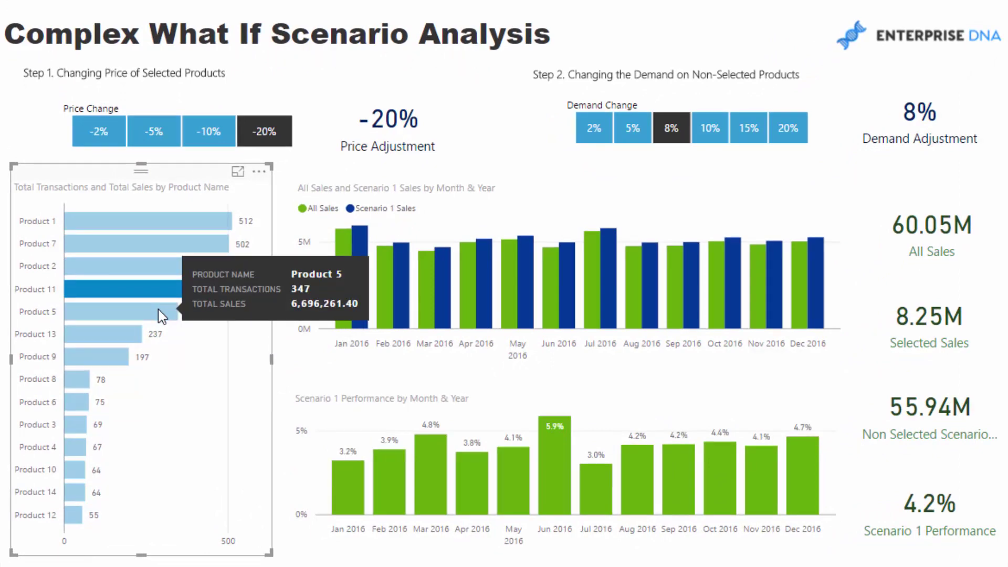
pyautogui.click(160, 314)
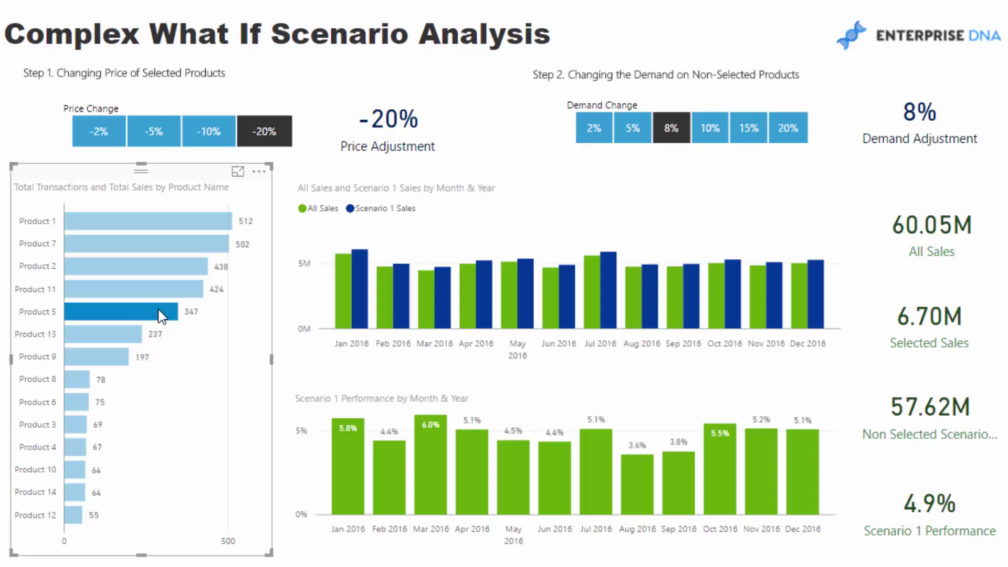
pyautogui.keyDown('ctrl'); pyautogui.click(176, 245); pyautogui.keyUp('ctrl')
pyautogui.keyDown('ctrl'); pyautogui.click(163, 272); pyautogui.keyUp('ctrl')
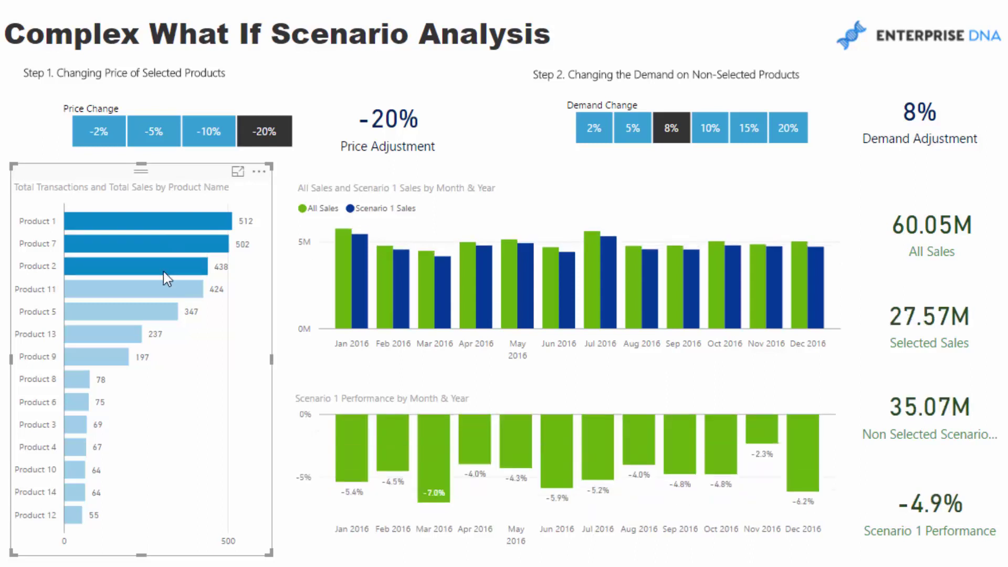
# Step: Apply a -10% price change with Products 1, 7 and 2 selected
pyautogui.click(226, 225)
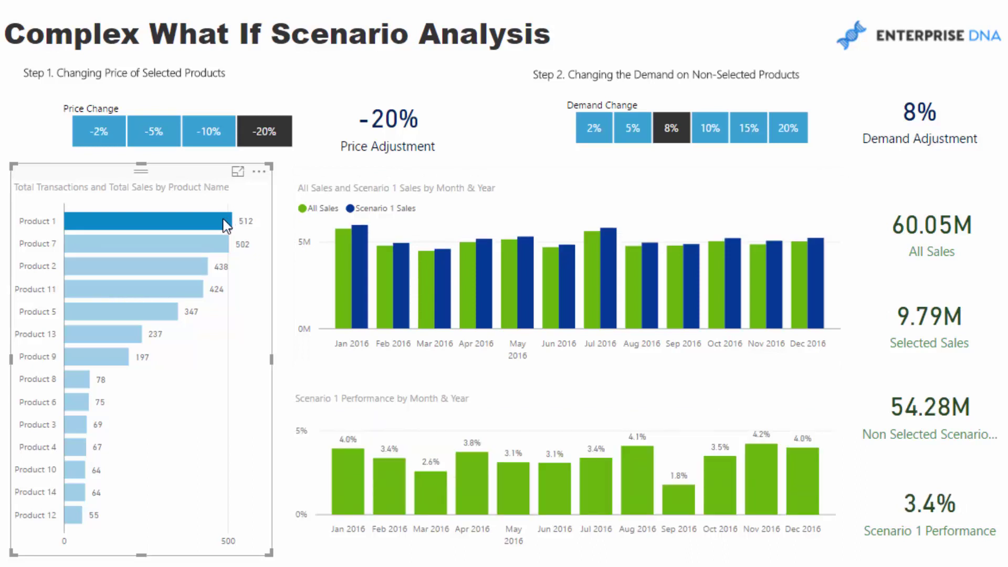
pyautogui.click(209, 131)
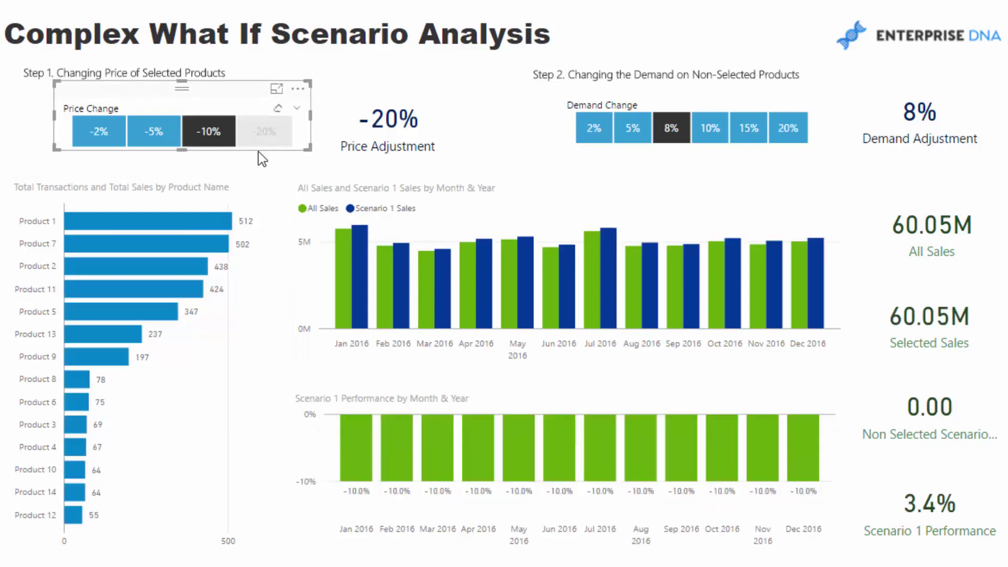
pyautogui.click(215, 221)
pyautogui.keyDown('ctrl'); pyautogui.click(204, 240); pyautogui.keyUp('ctrl')
pyautogui.keyDown('ctrl'); pyautogui.click(188, 268); pyautogui.keyUp('ctrl')
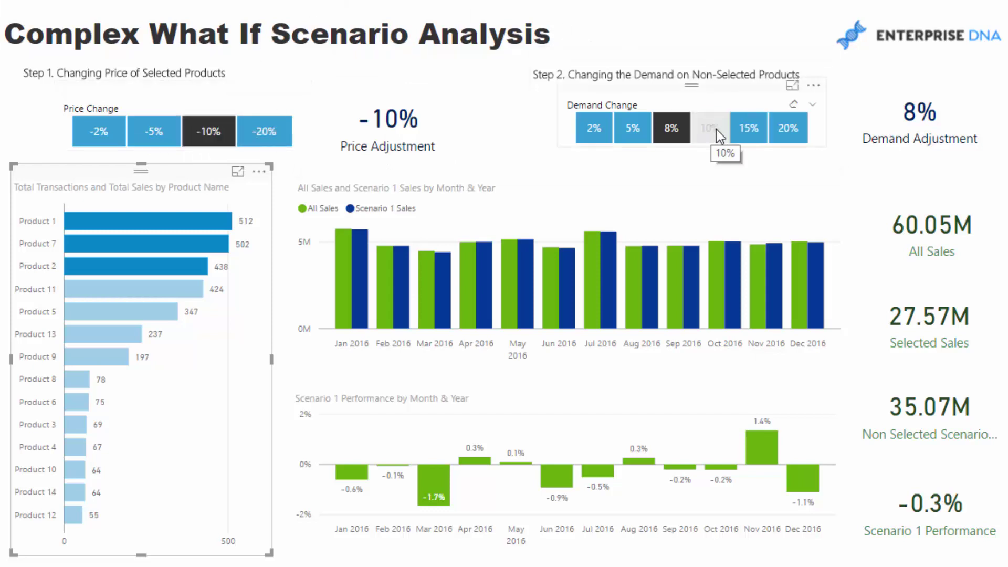
# Step: Set the demand change to 15% and reselect Products 1, 7 and 2
pyautogui.click(758, 136)
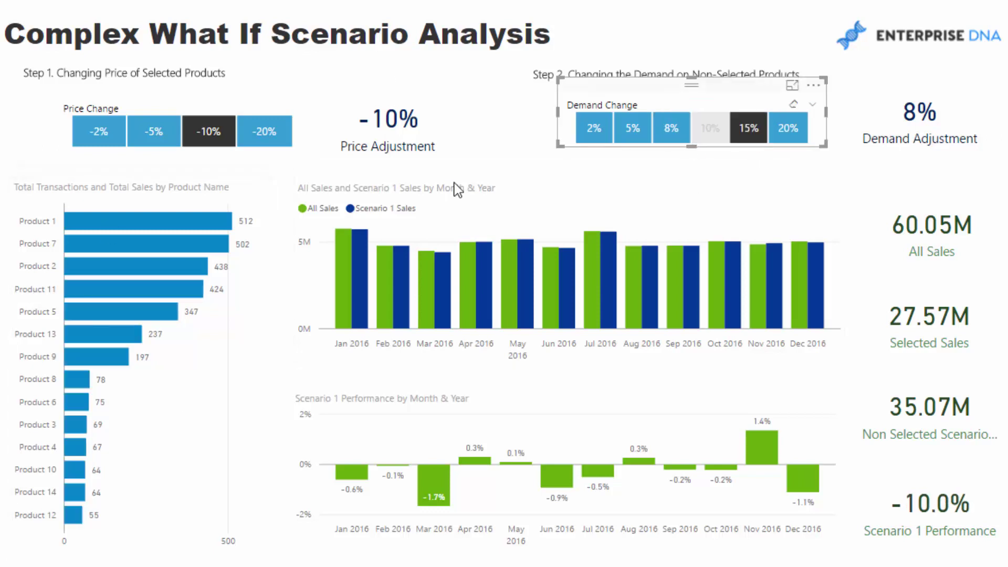
pyautogui.click(168, 220)
pyautogui.keyDown('ctrl'); pyautogui.click(172, 242); pyautogui.keyUp('ctrl')
pyautogui.keyDown('ctrl'); pyautogui.click(172, 266); pyautogui.keyUp('ctrl')
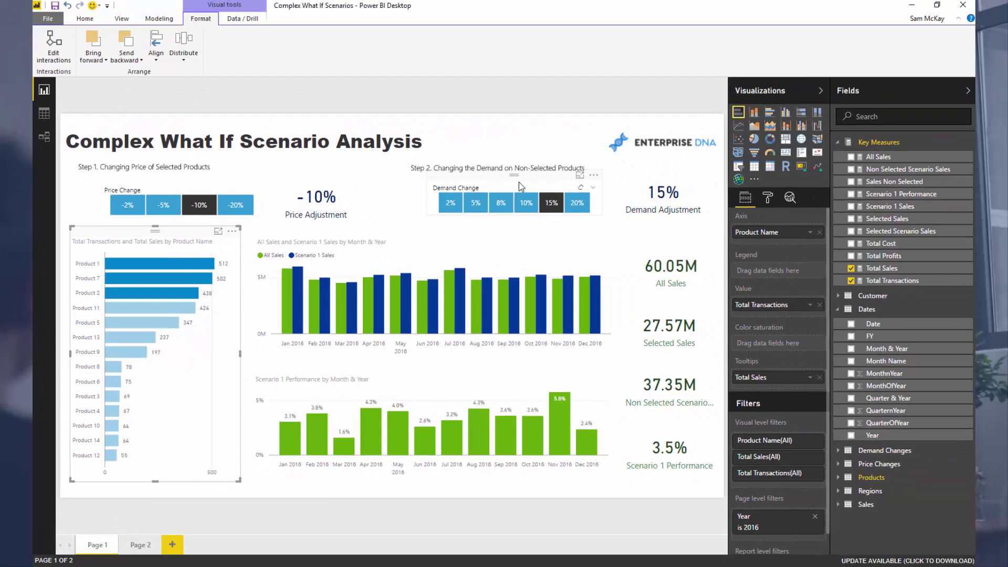
# Step: Clear the product selection and try 10%, 8%, 10%, then 15% demand change
pyautogui.click(537, 137)
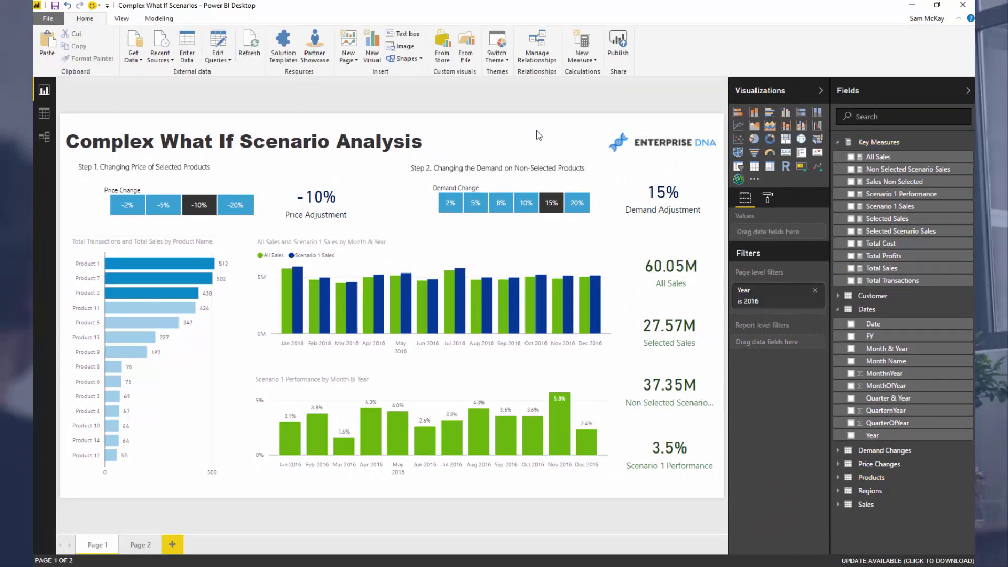
pyautogui.click(527, 203)
pyautogui.click(500, 206)
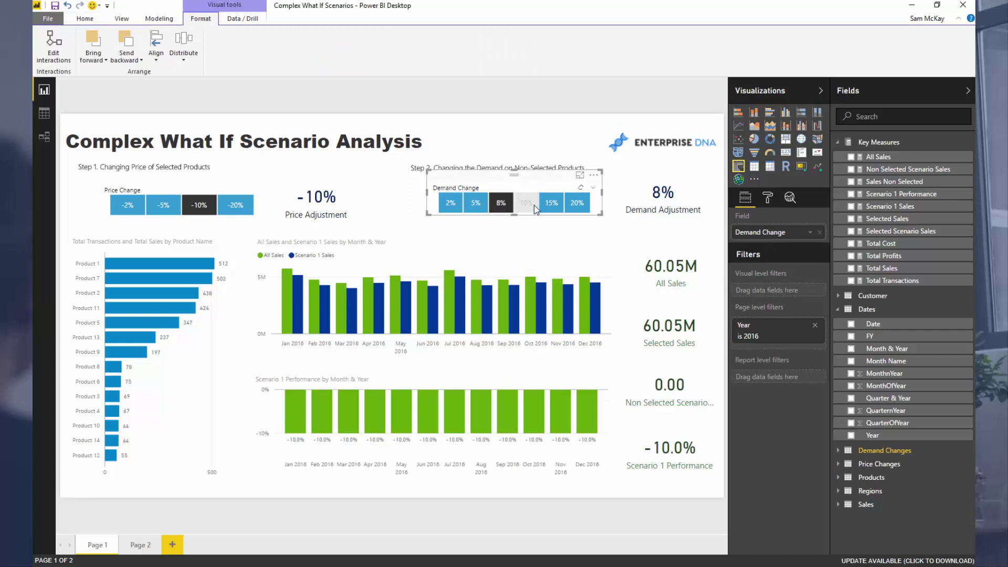
pyautogui.click(534, 204)
pyautogui.click(559, 208)
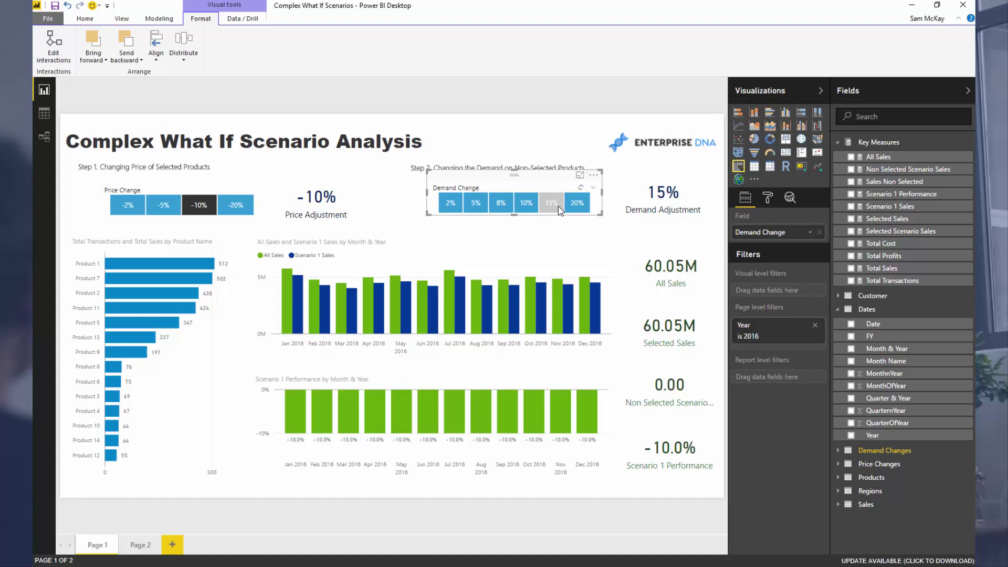
pyautogui.click(540, 146)
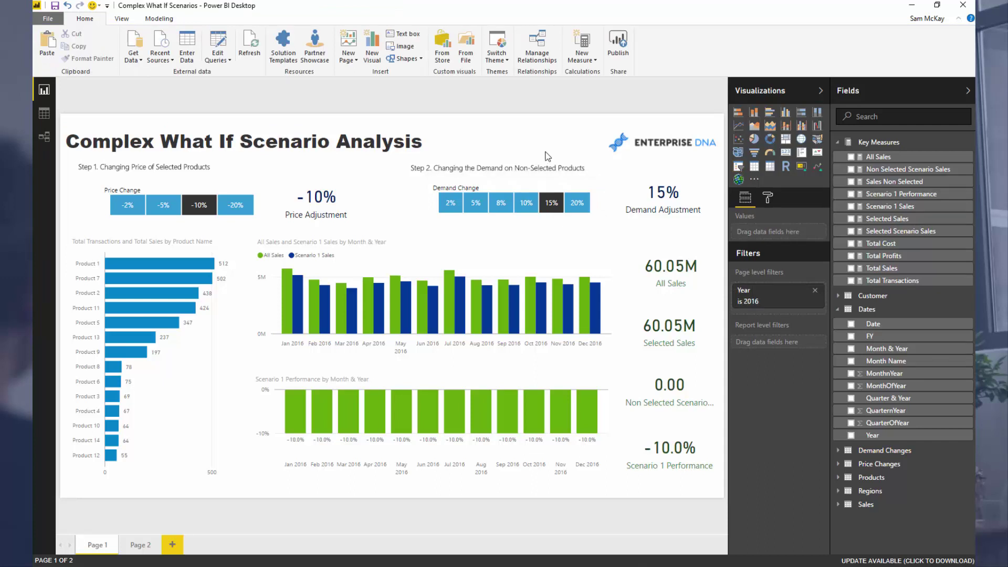